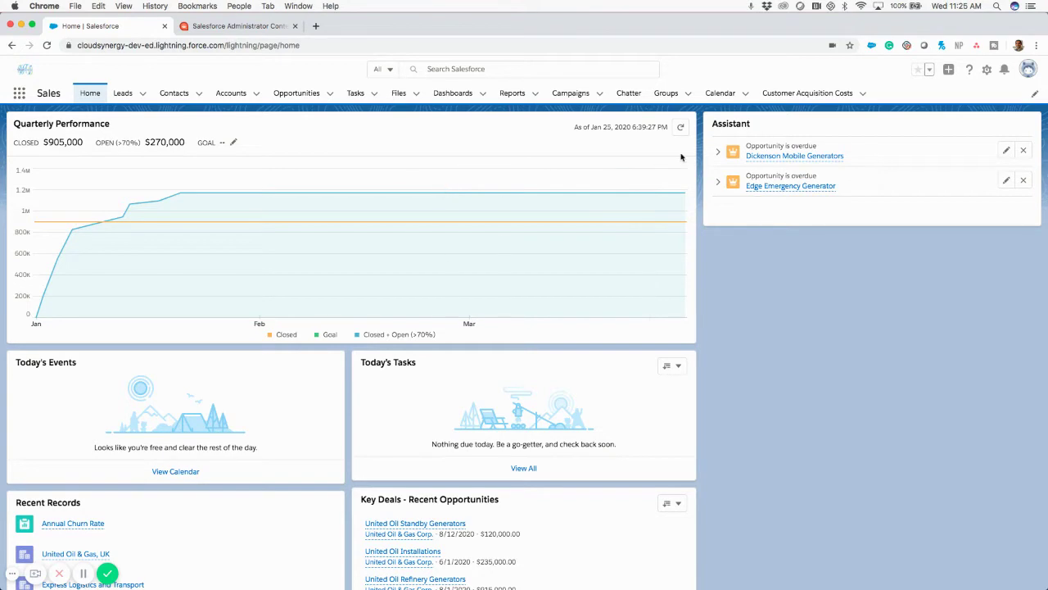
Show the Customer Acquisition Costs records in the All list view.
left_click(807, 93)
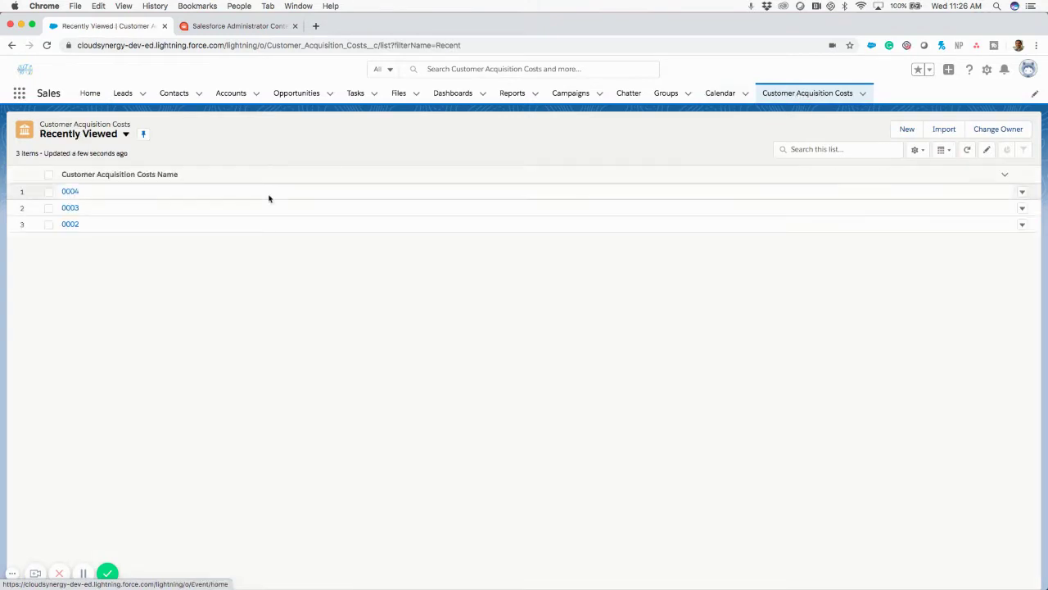
left_click(126, 133)
left_click(66, 171)
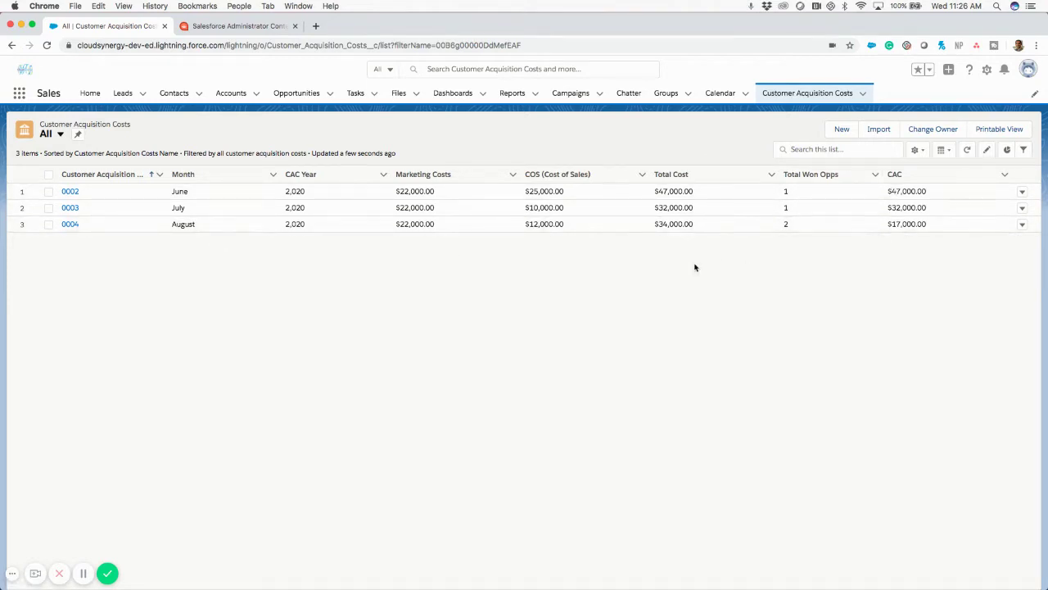
Review the June record's month, CAC Year, Marketing Costs and cost of sales values.
left_click(175, 190)
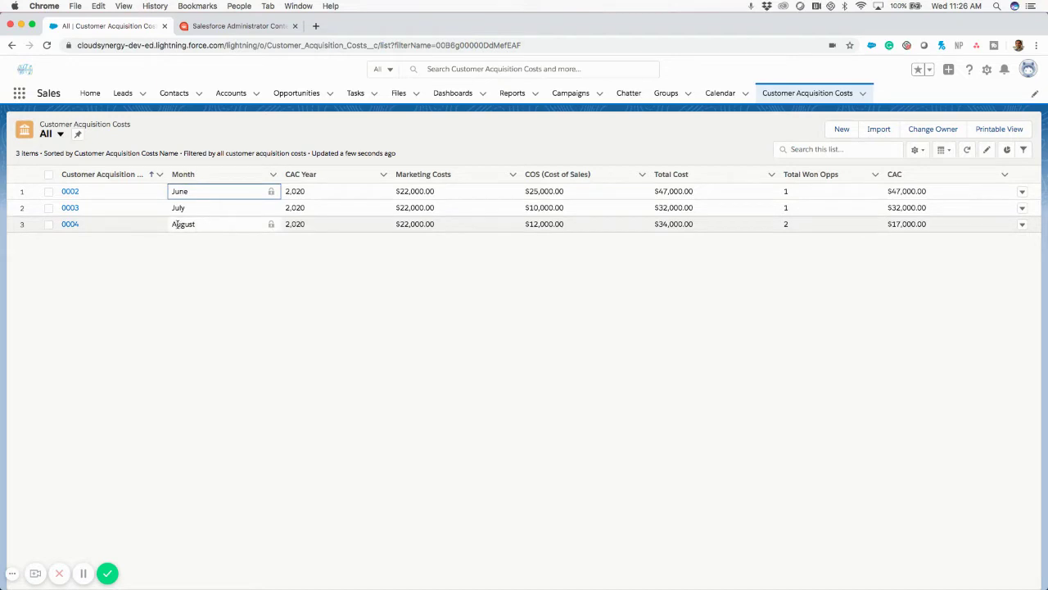
left_click(287, 191)
left_click(400, 191)
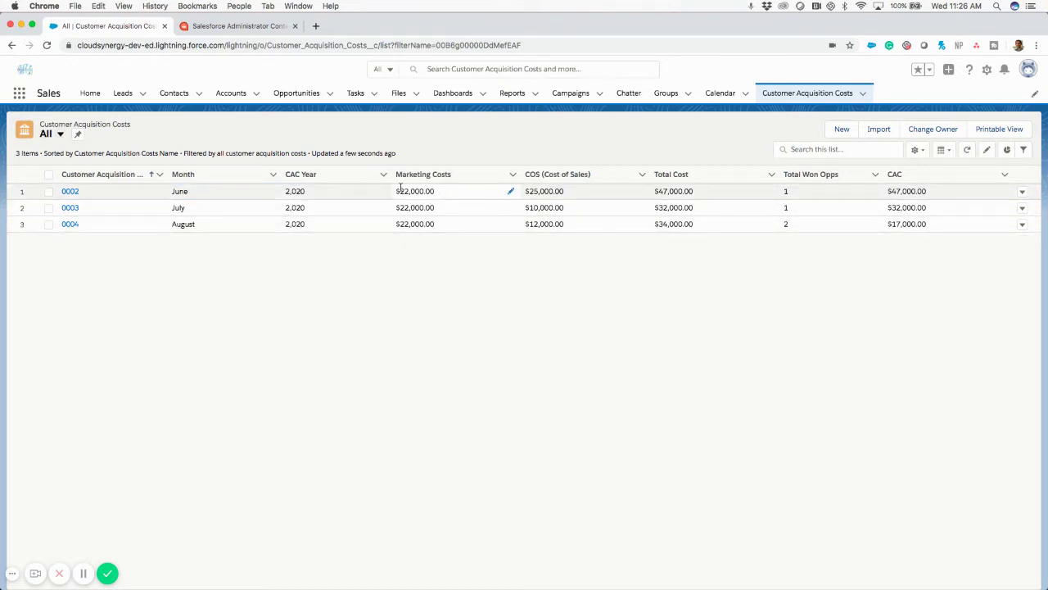
left_click(530, 189)
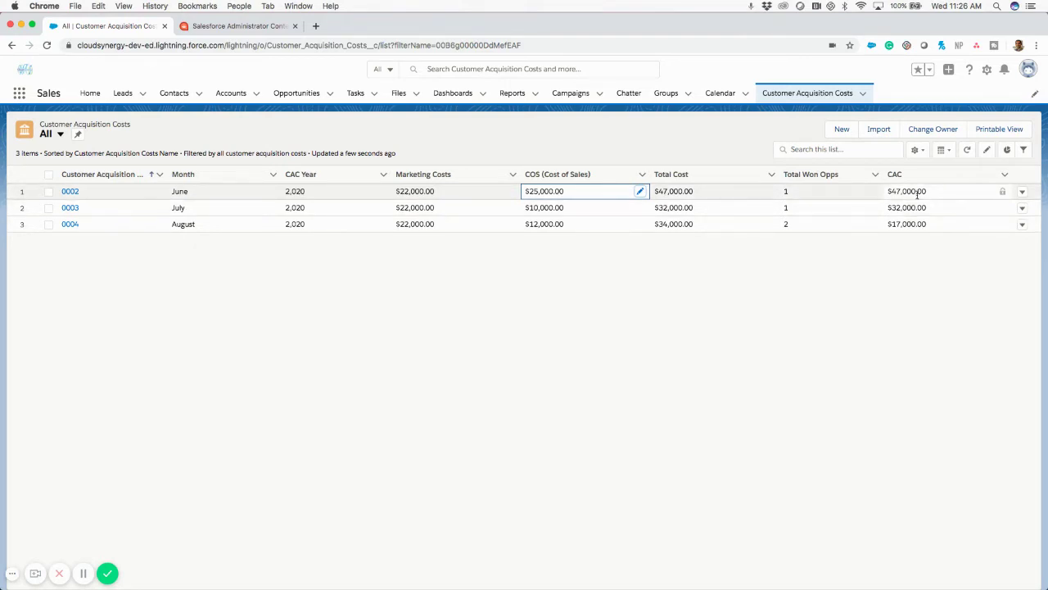
Start a new Customer Acquisition Cost record with CAC Date May 1, 2020.
left_click(674, 279)
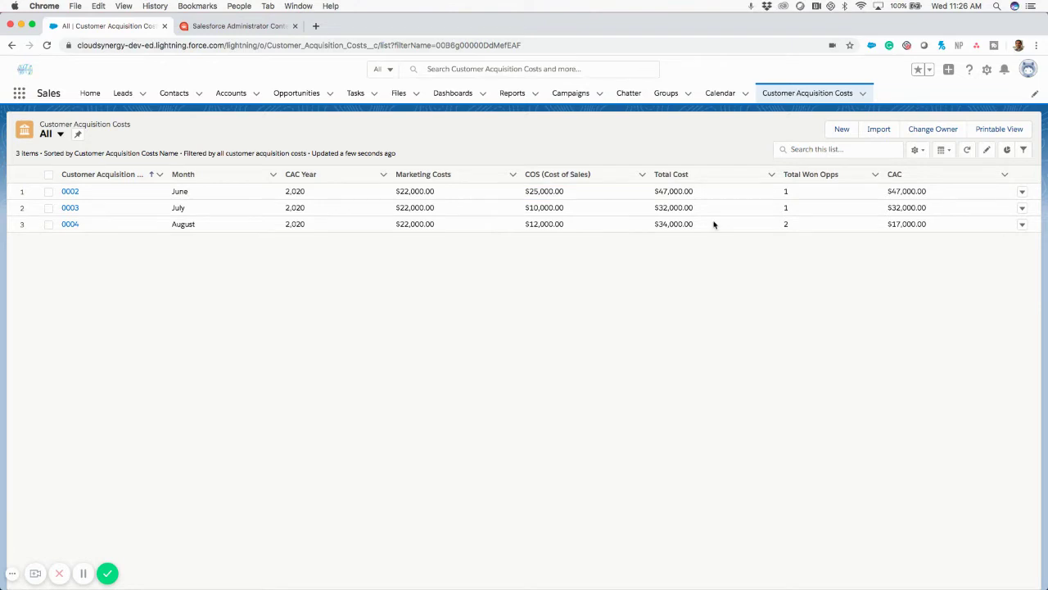
left_click(842, 131)
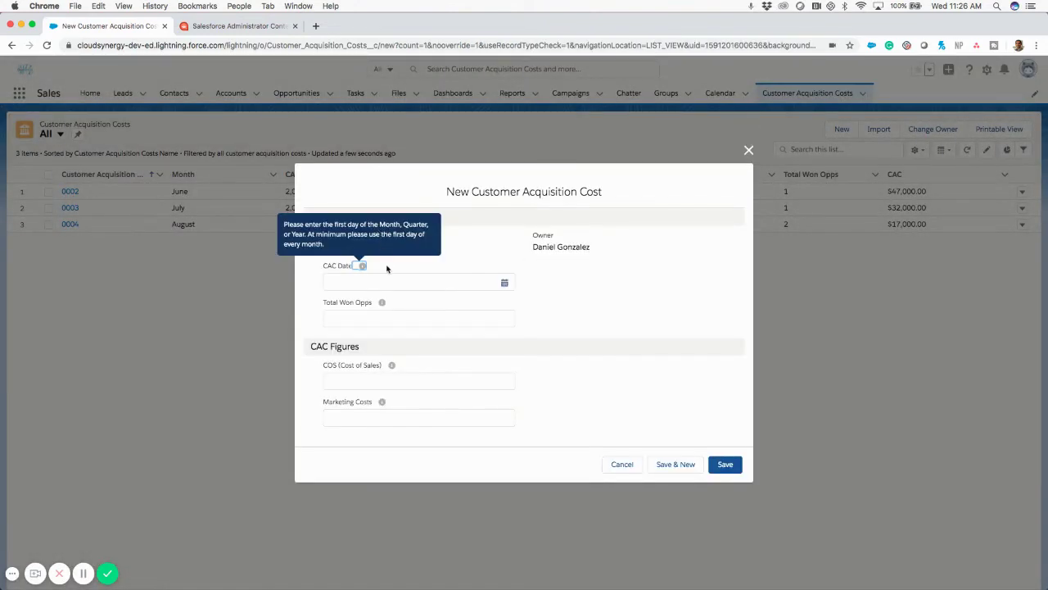
left_click(374, 281)
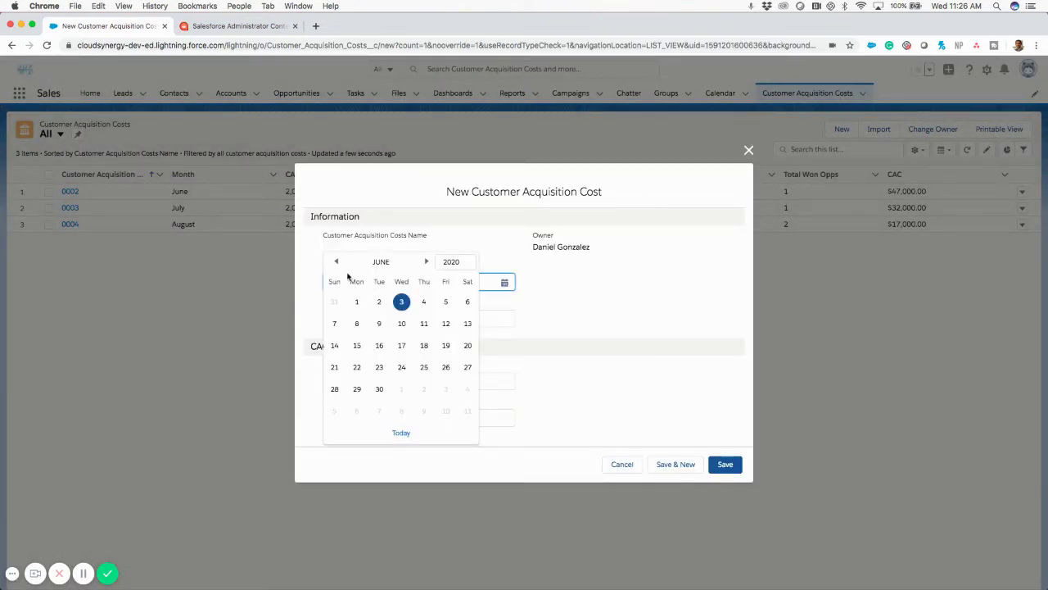
left_click(335, 262)
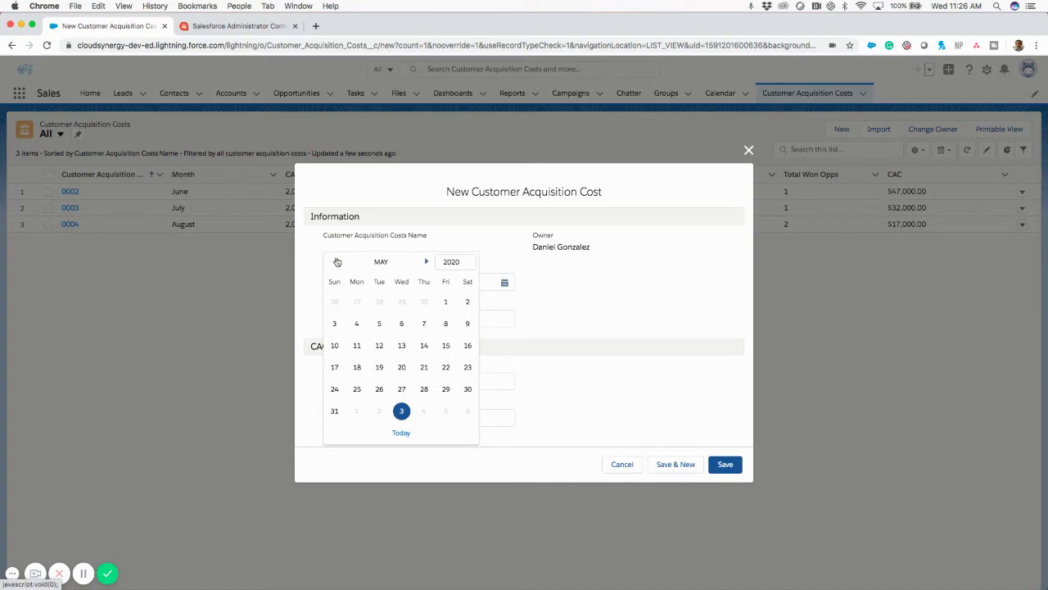
left_click(445, 303)
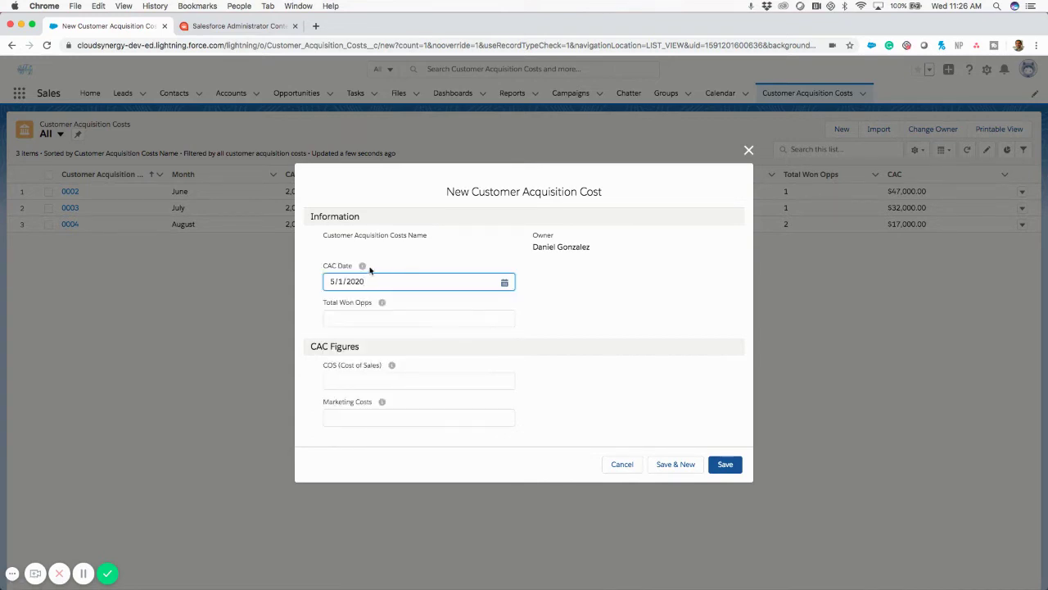
mouse_move(362, 267)
Enter COS 15000 and Marketing Costs 5000, then save the May record.
left_click(574, 320)
left_click(471, 314)
left_click(571, 363)
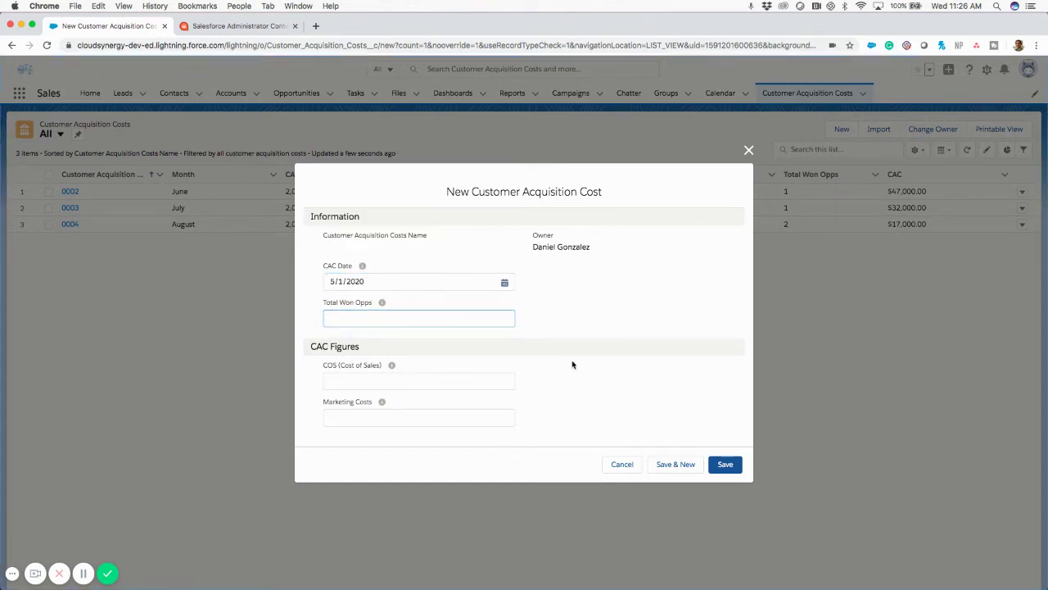
left_click(452, 380)
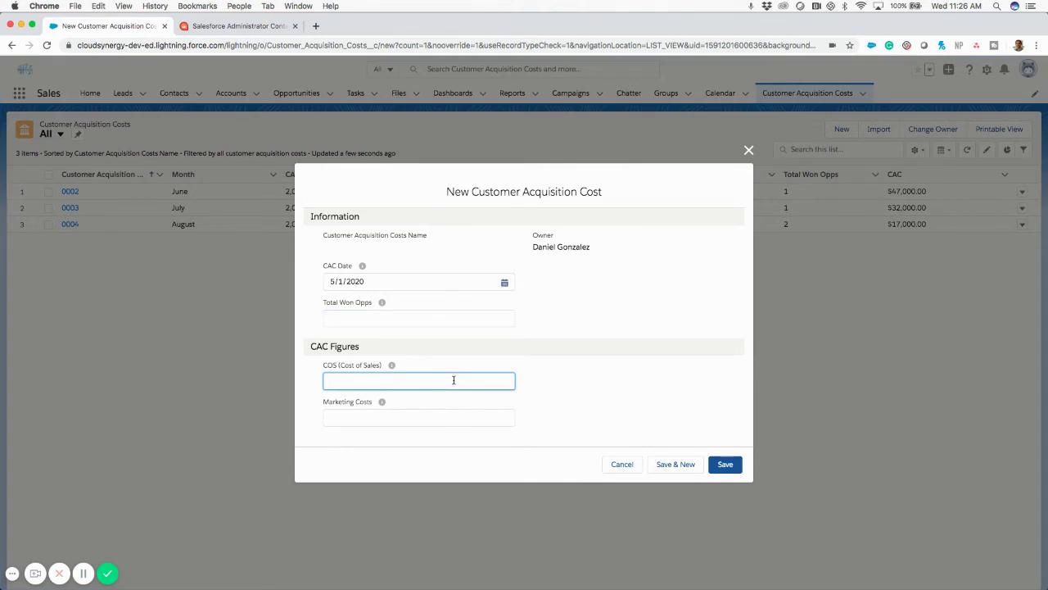
type("15000")
left_click(439, 413)
type("5000")
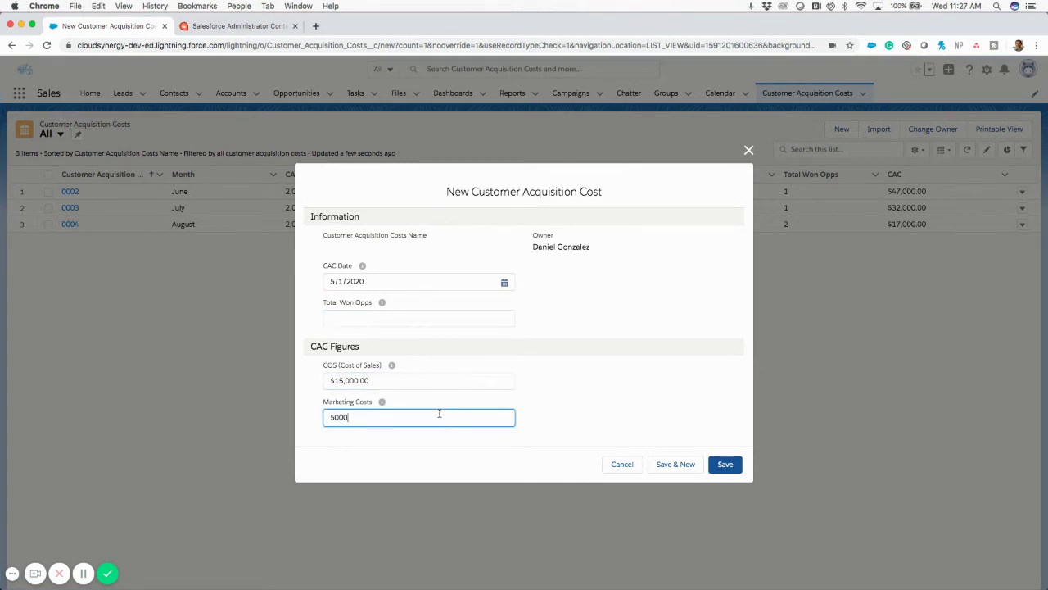
left_click(687, 428)
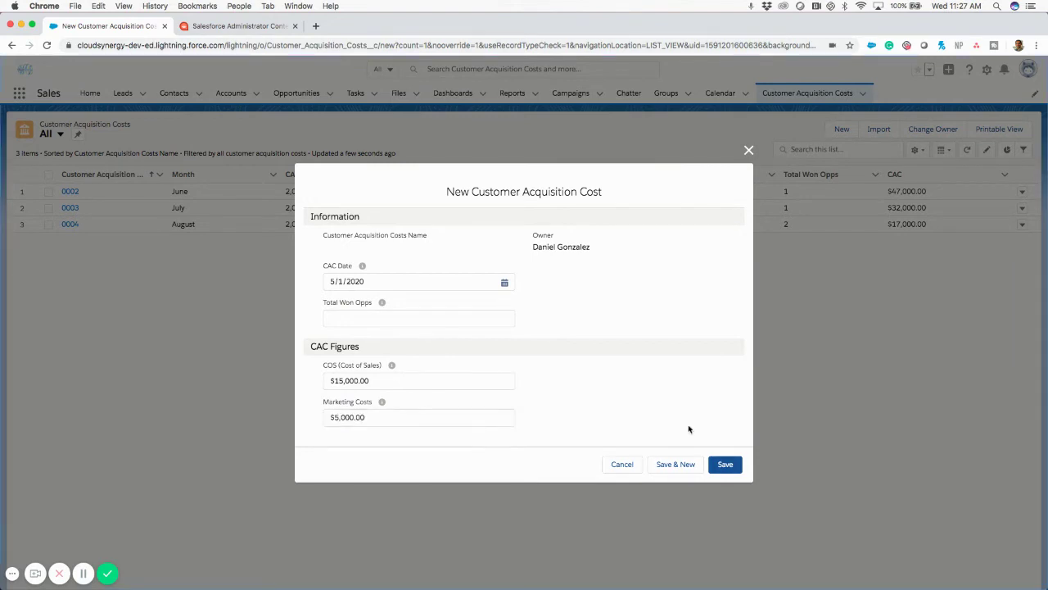
Save record 0005 and highlight its May month, 2020 CAC Date year and CAC field.
left_click(726, 465)
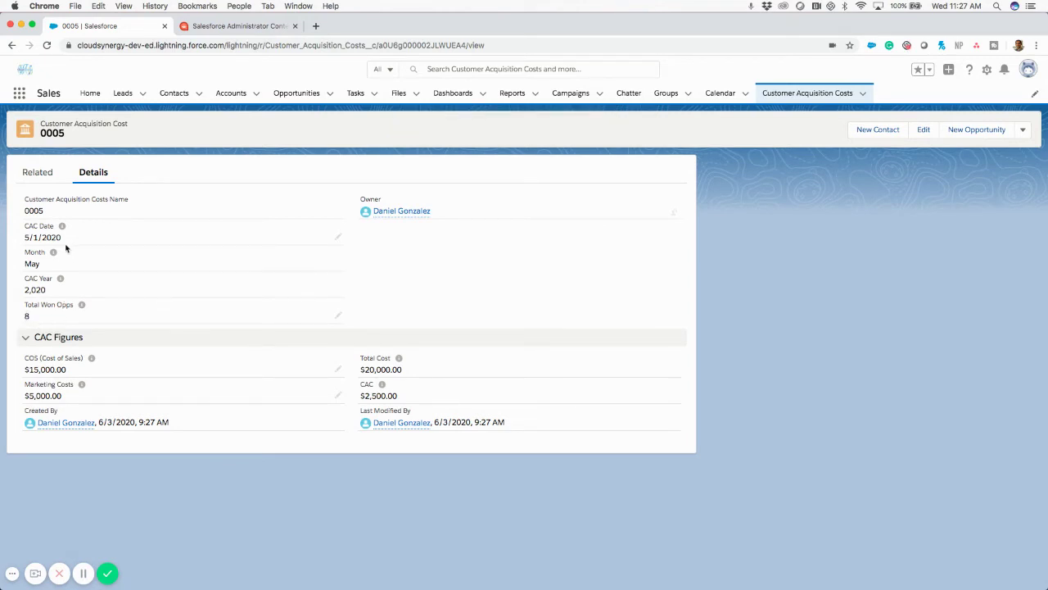
left_click_drag(47, 266, 25, 290)
mouse_move(53, 252)
left_click_drag(128, 228, 24, 237)
left_click_drag(46, 267, 22, 291)
left_click(113, 288)
left_click_drag(361, 383, 388, 387)
left_click(400, 398)
Refresh the SaaS Metrics dashboard and inspect the new May 2020 bar at $2.5K.
left_click(443, 95)
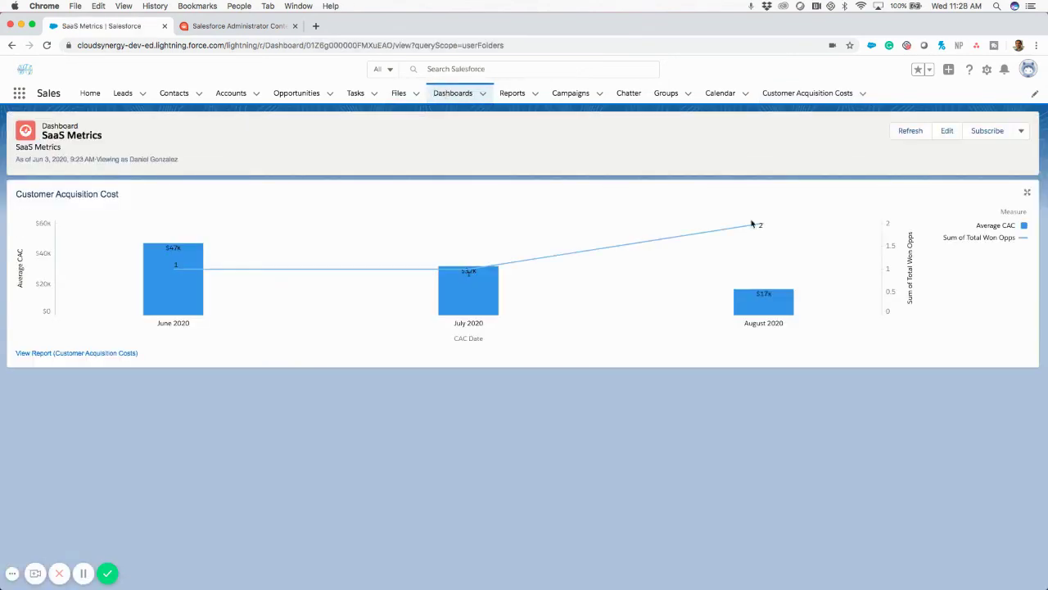
left_click(914, 134)
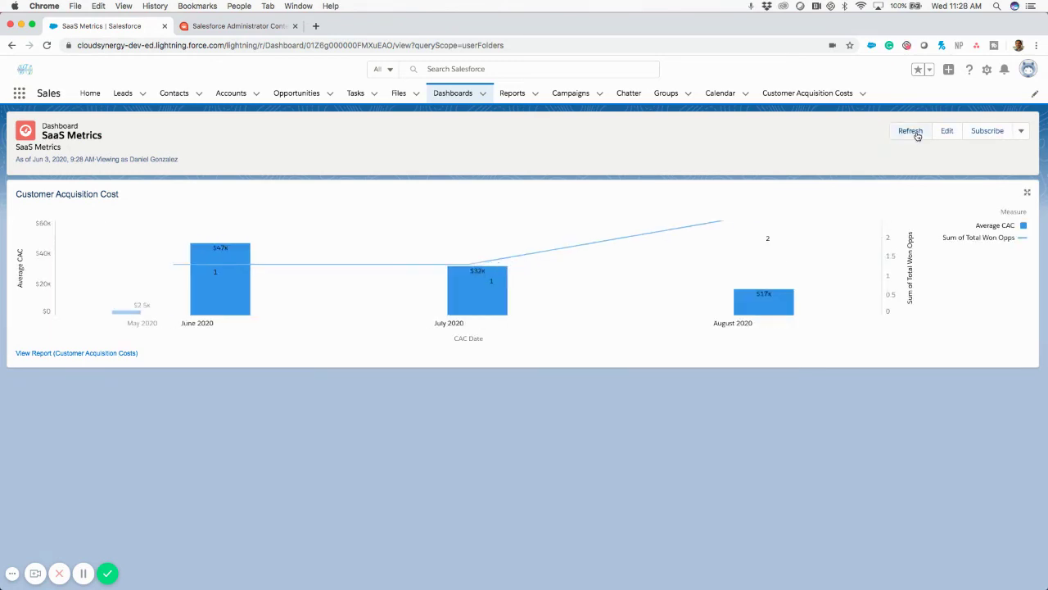
mouse_move(377, 290)
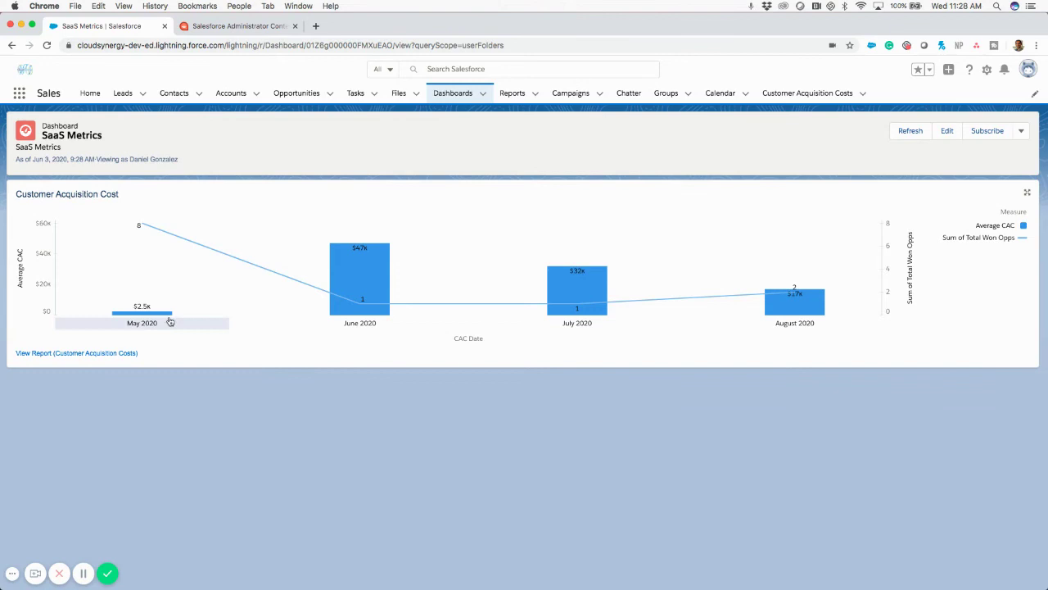
mouse_move(168, 316)
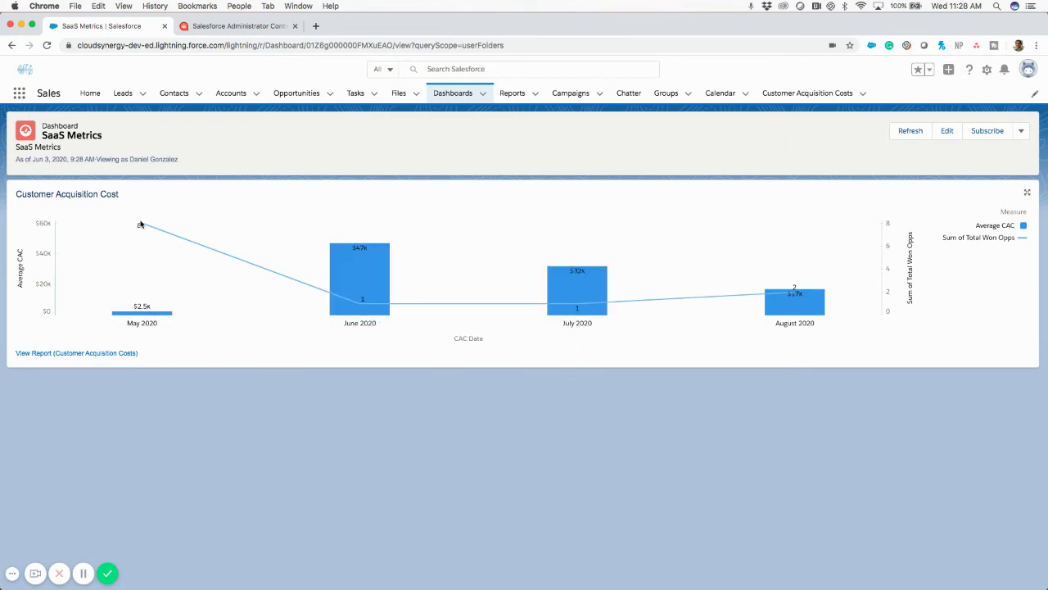
mouse_move(142, 227)
Show the Customer Acquisition Costs records in the All list view again.
left_click(787, 95)
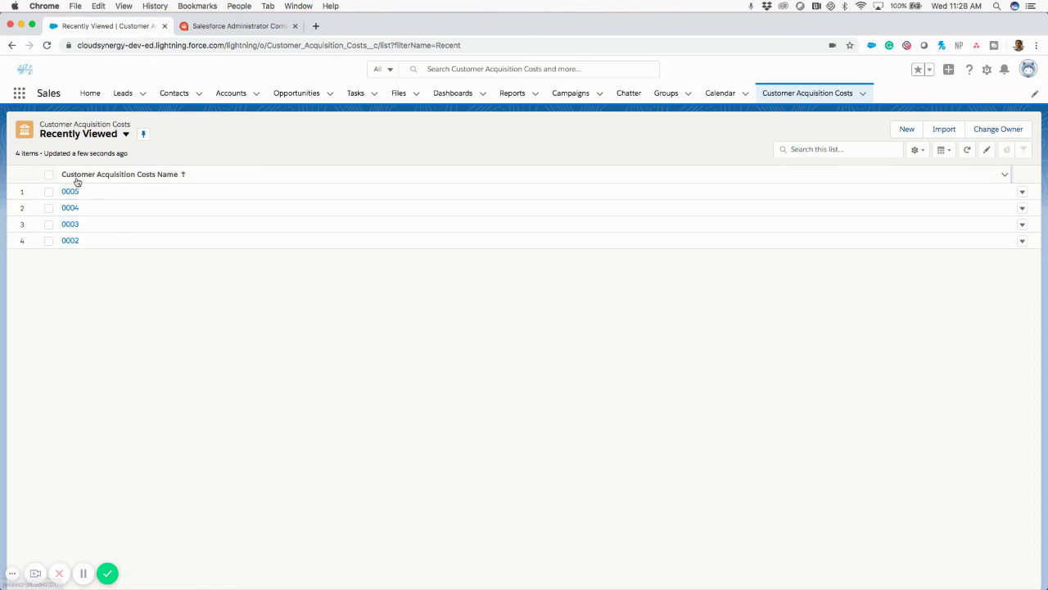
left_click(125, 133)
left_click(116, 173)
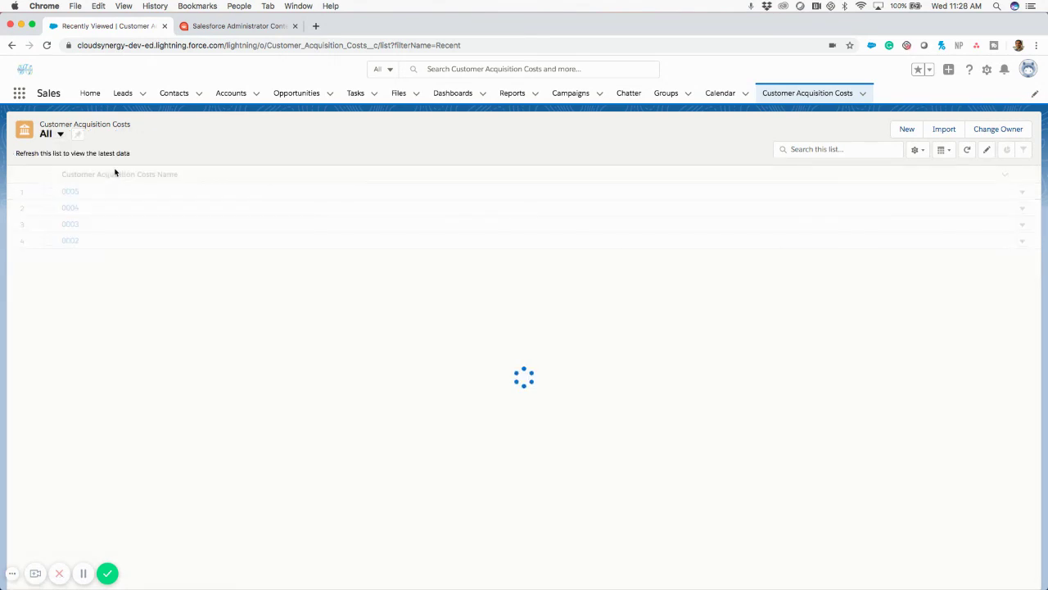